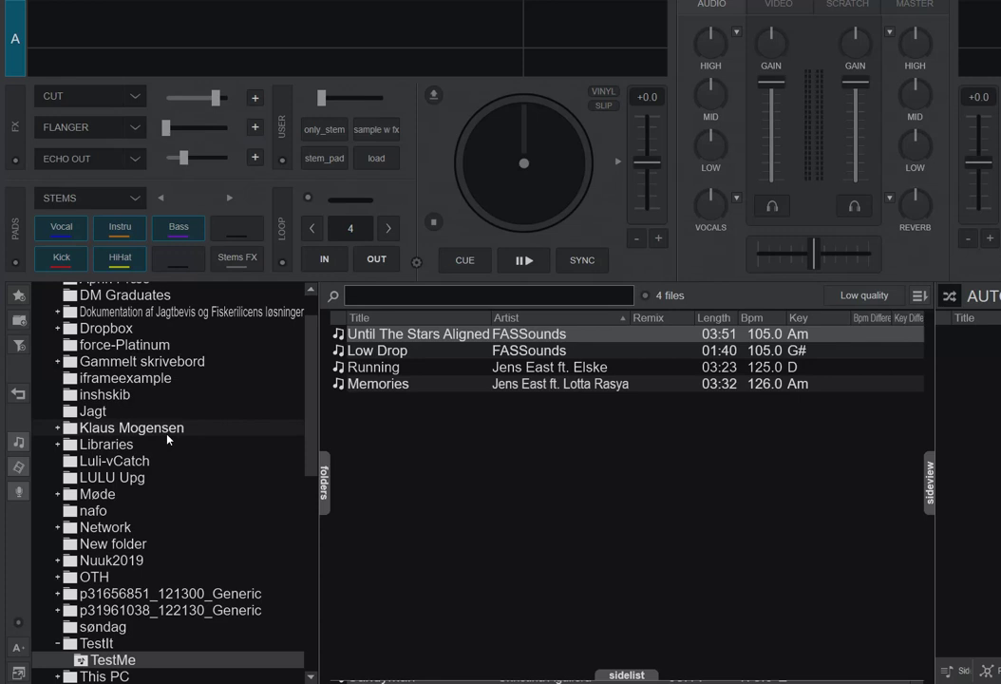
# Show the browser options' Database submenu with its Create Database Backup command.
pyautogui.click(19, 624)
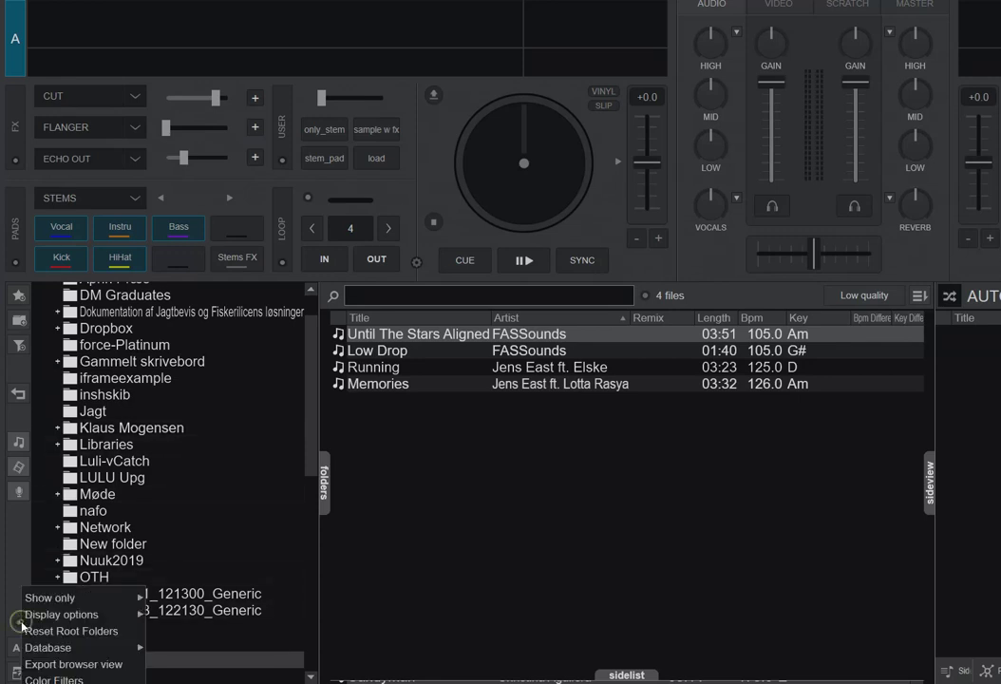
pyautogui.moveTo(62, 649)
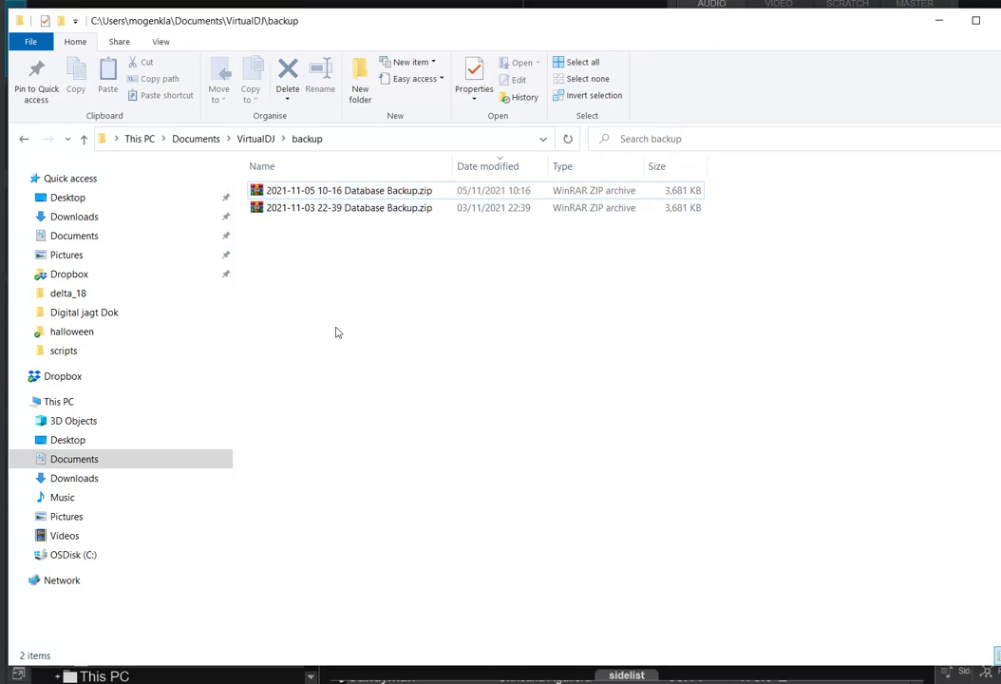
# Back in VirtualDJ, bring the Options window into view and filter its settings by 'backup'.
pyautogui.hotkey('alt', 'Tab')
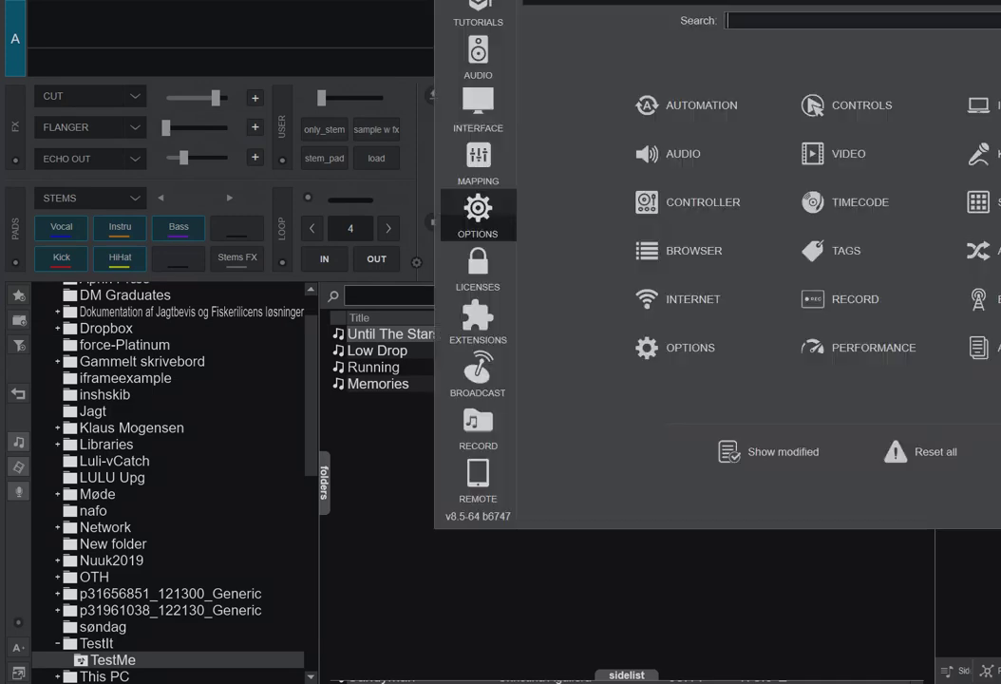
pyautogui.moveTo(998, 2); pyautogui.dragTo(760, 82)
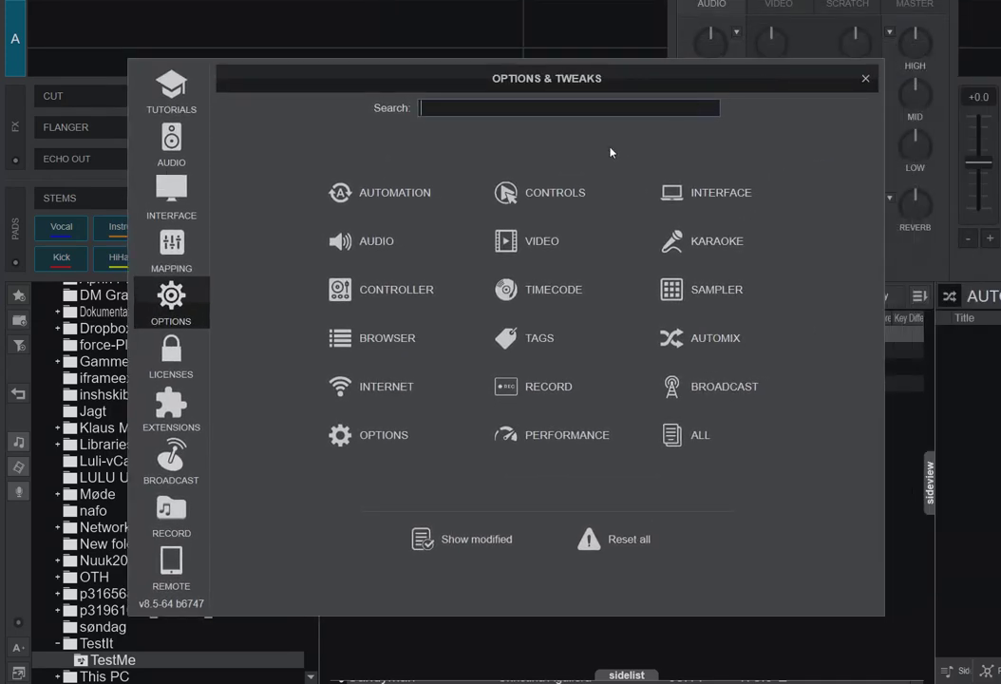
pyautogui.write('bac')
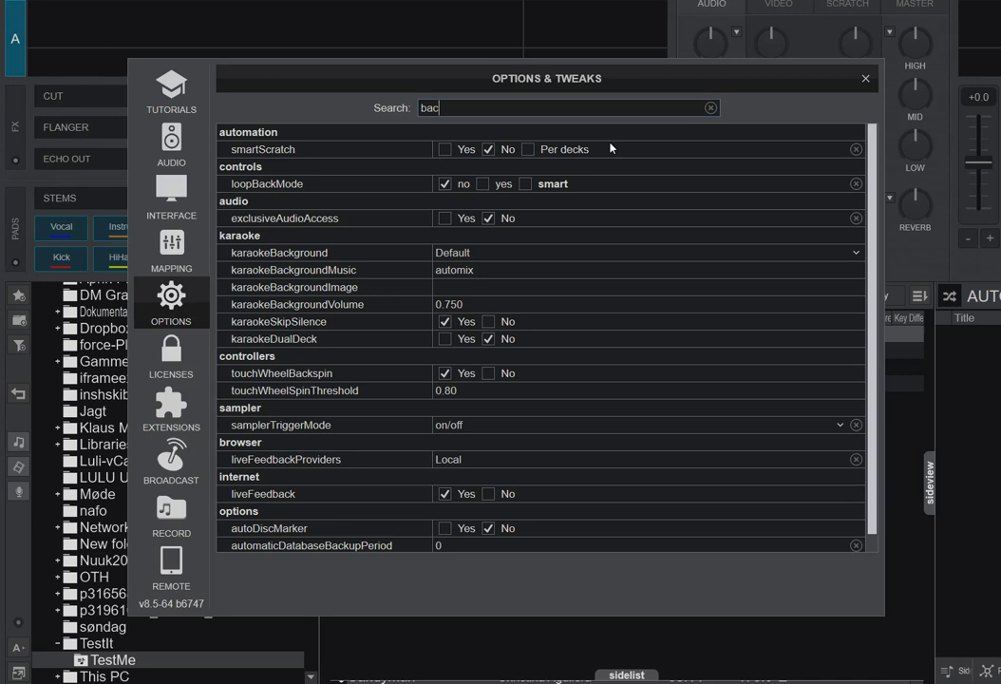
pyautogui.write('kup')
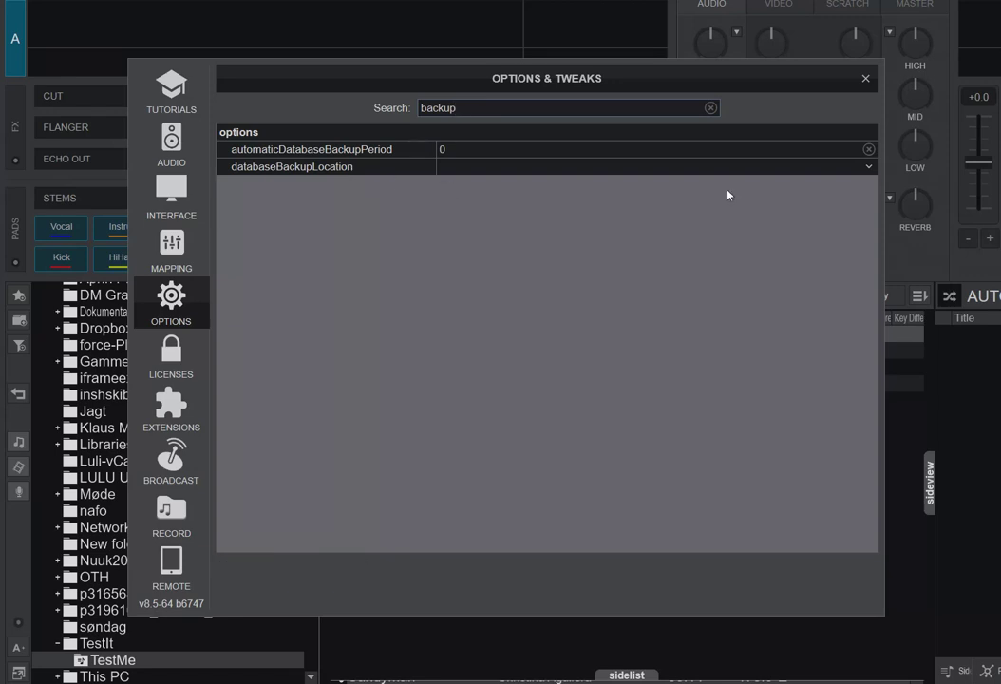
# Keep the default databaseBackupLocation and change automaticDatabaseBackupPeriod from 0 to 1.
pyautogui.click(869, 166)
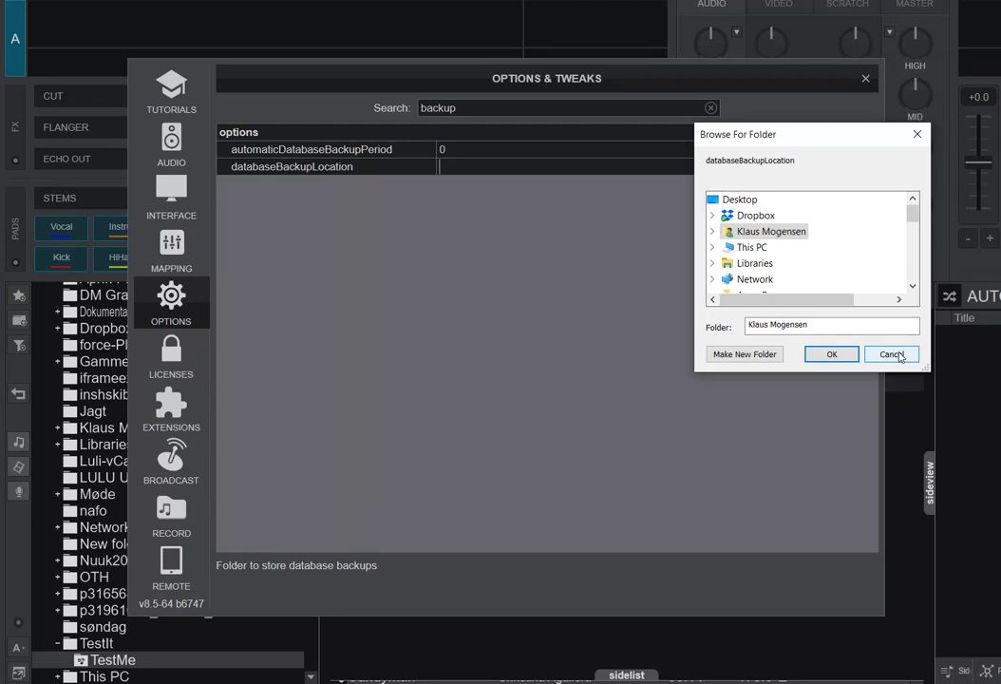
pyautogui.click(898, 357)
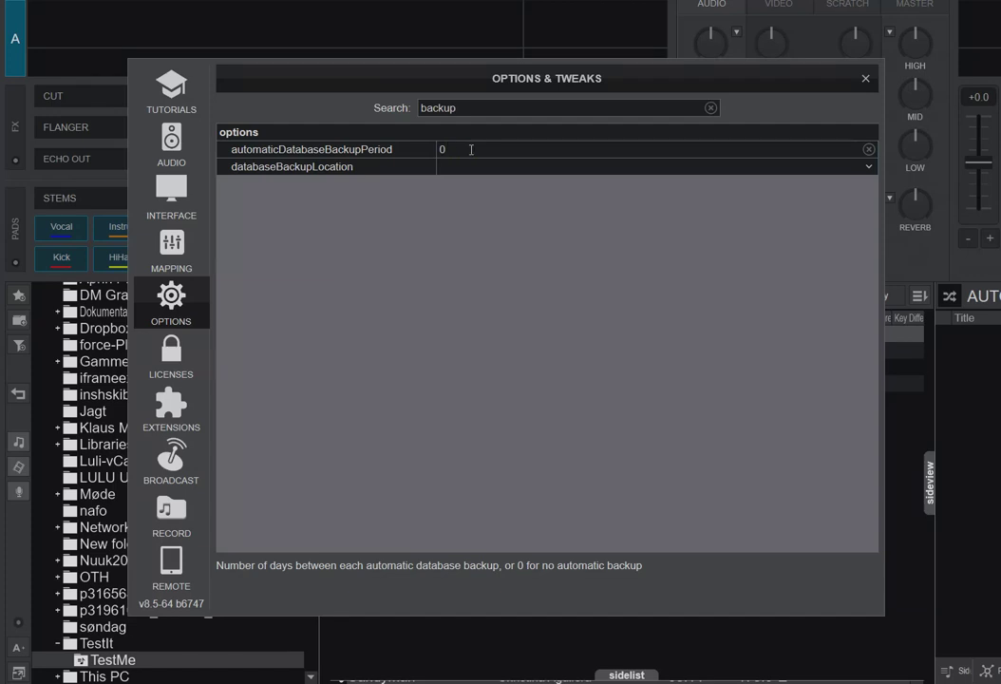
pyautogui.press('BackSpace')
pyautogui.write('1')
# Close Options & Tweaks and check the two 3,681 KB backup zips in File Explorer.
pyautogui.click(865, 79)
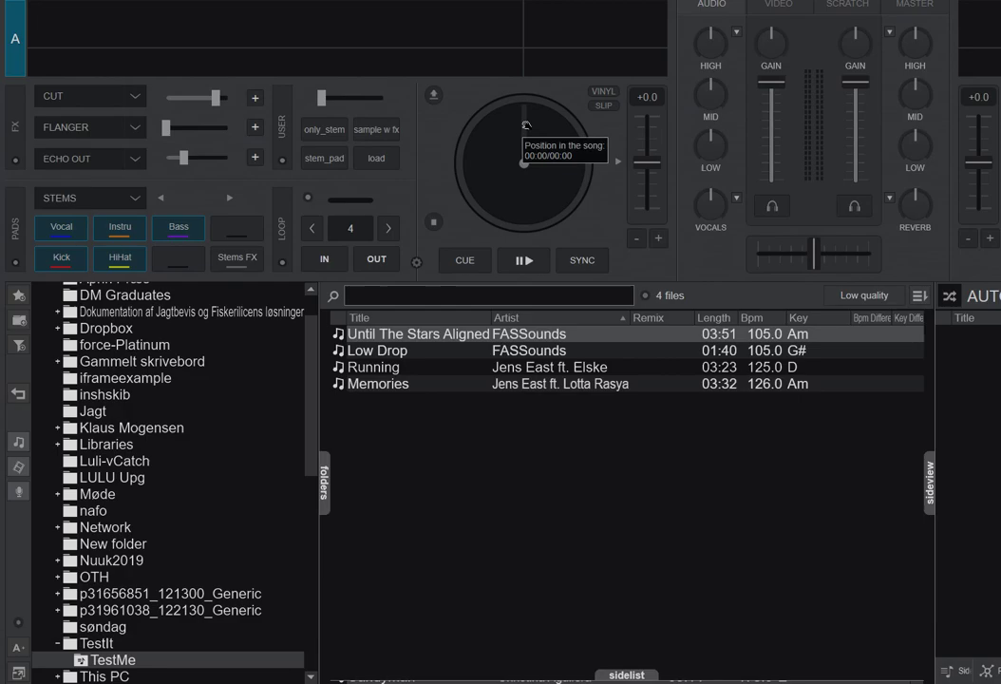
pyautogui.hotkey('alt', 'Tab')
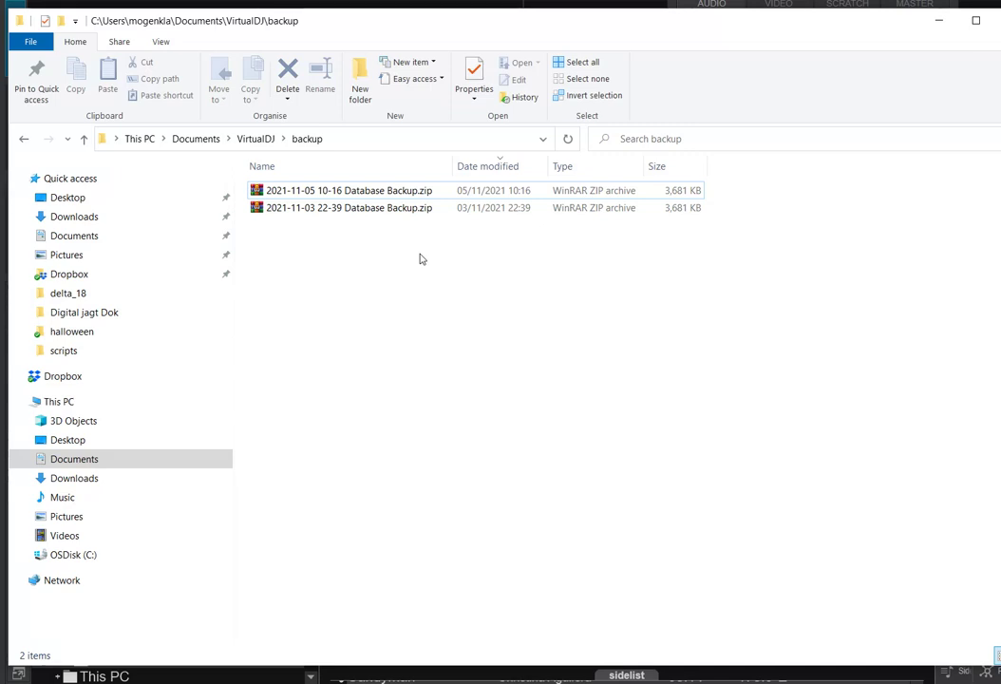
pyautogui.click(319, 193)
pyautogui.click(322, 246)
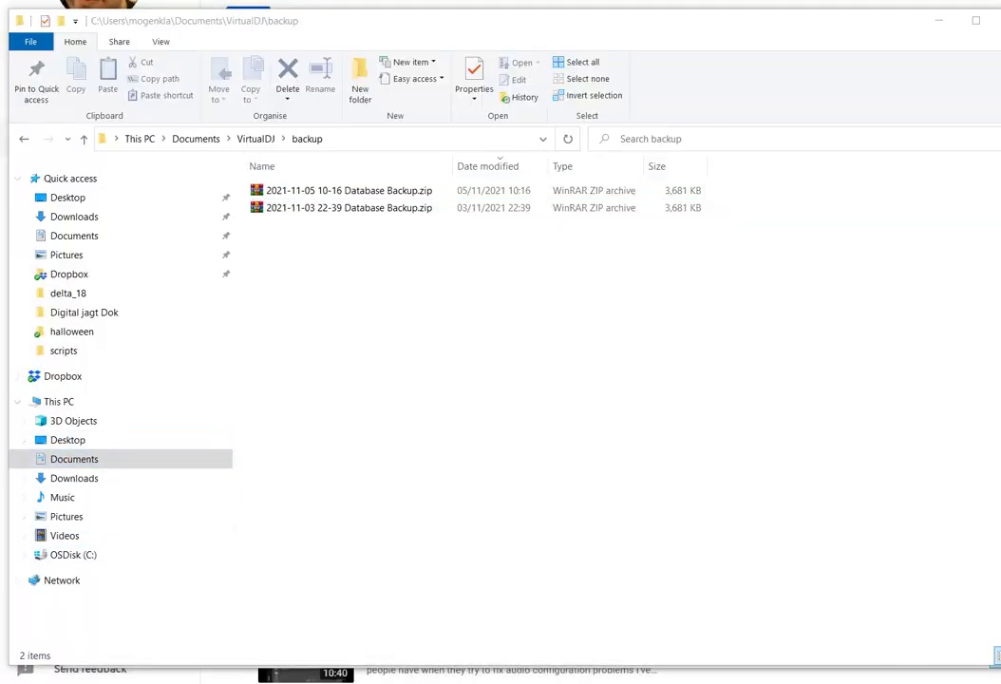
pyautogui.press('super')
pyautogui.write('vir')
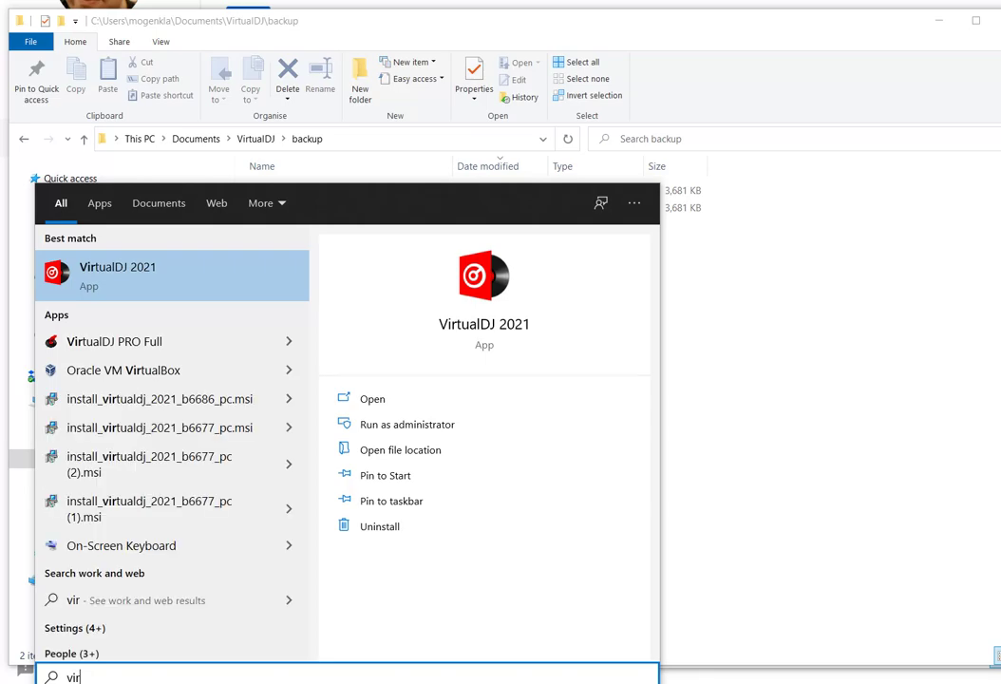
pyautogui.press('Return')
pyautogui.hotkey('alt', 'Tab')
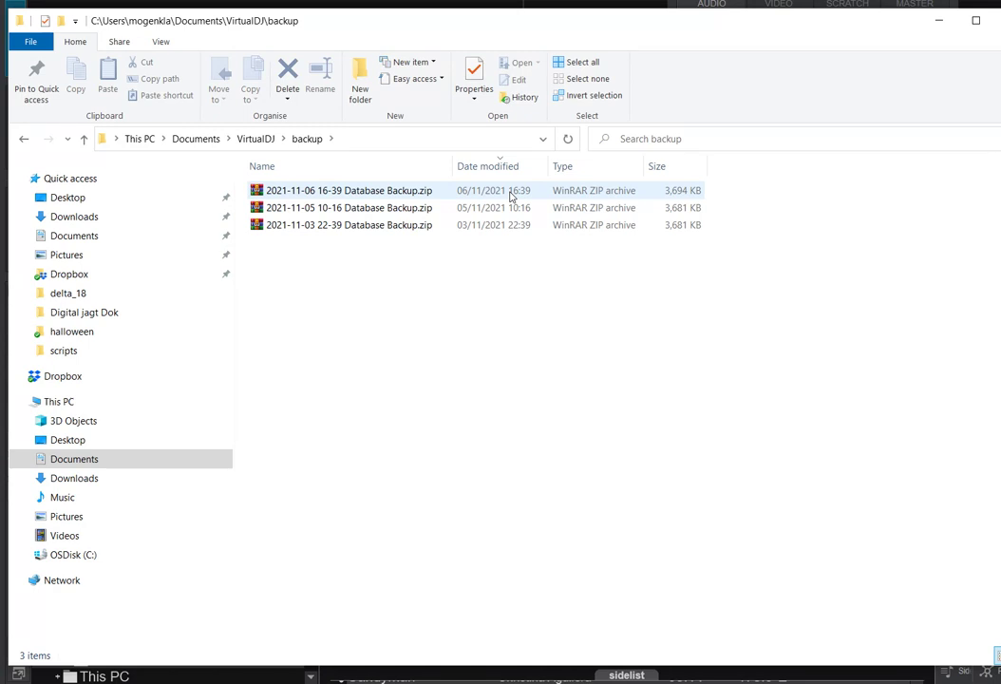
pyautogui.click(362, 195)
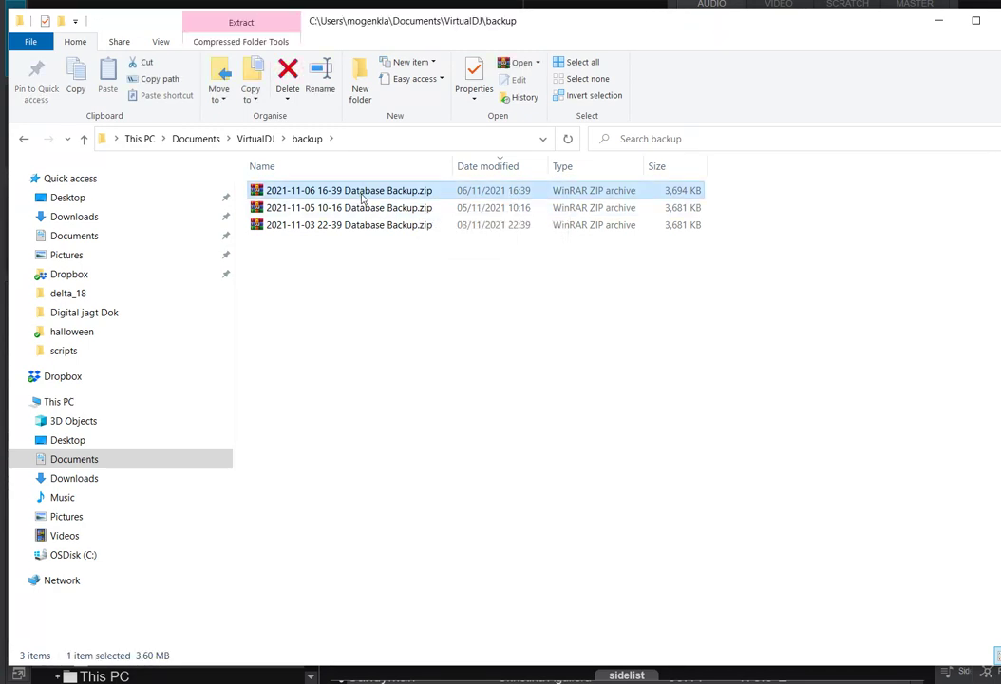
pyautogui.doubleClick(362, 195)
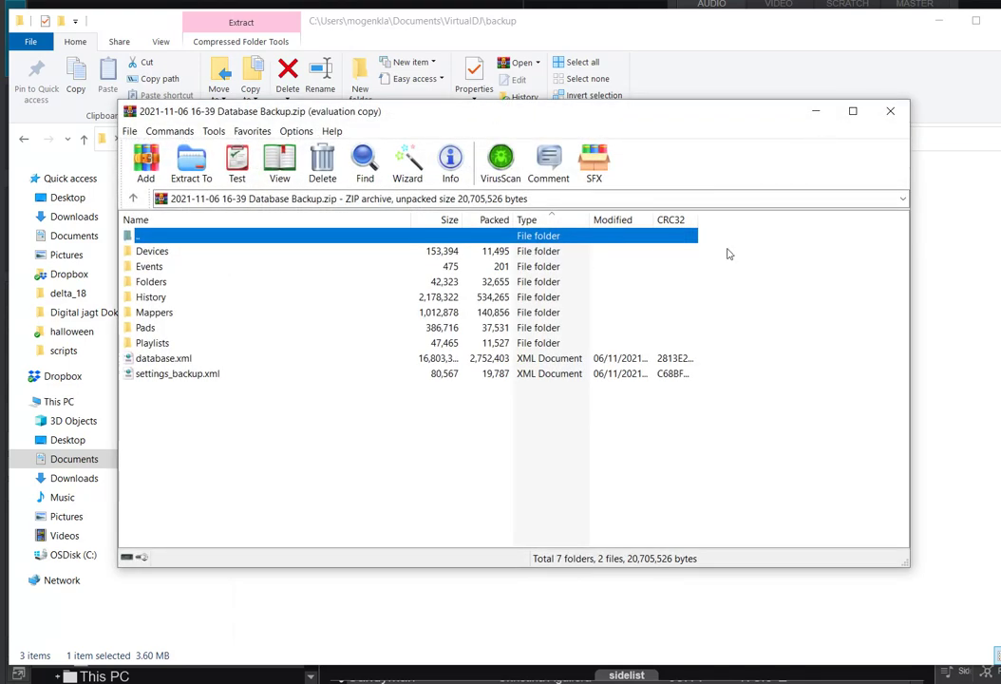
pyautogui.click(628, 280)
# Check database.xml, settings_backup.xml and the Playlists, Pads, Mappers and History folders, then close WinRAR.
pyautogui.click(143, 358)
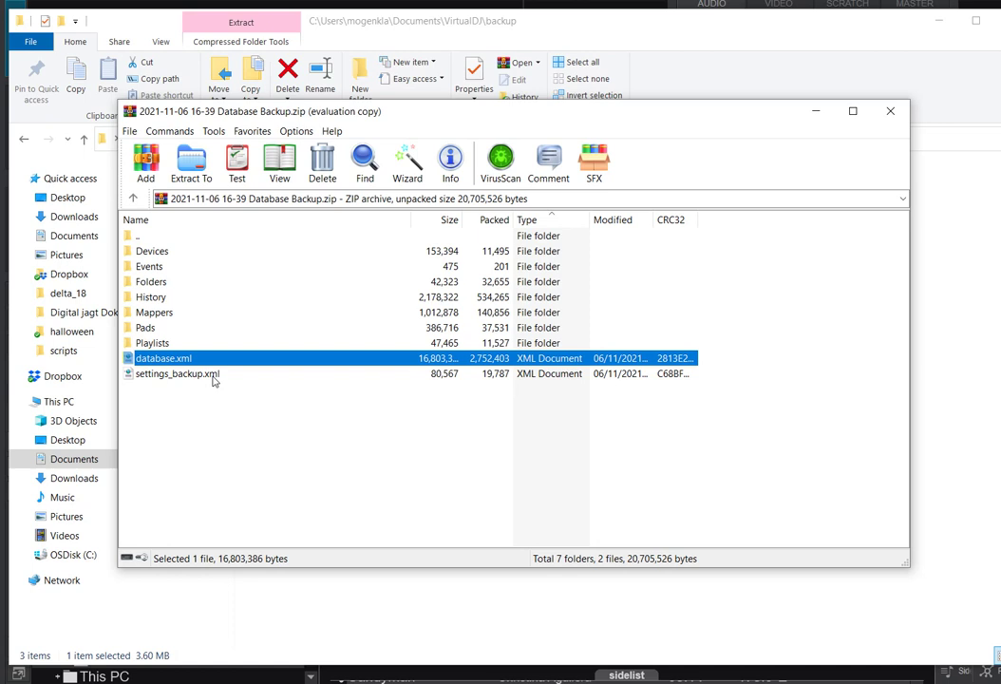
pyautogui.click(212, 375)
pyautogui.click(162, 343)
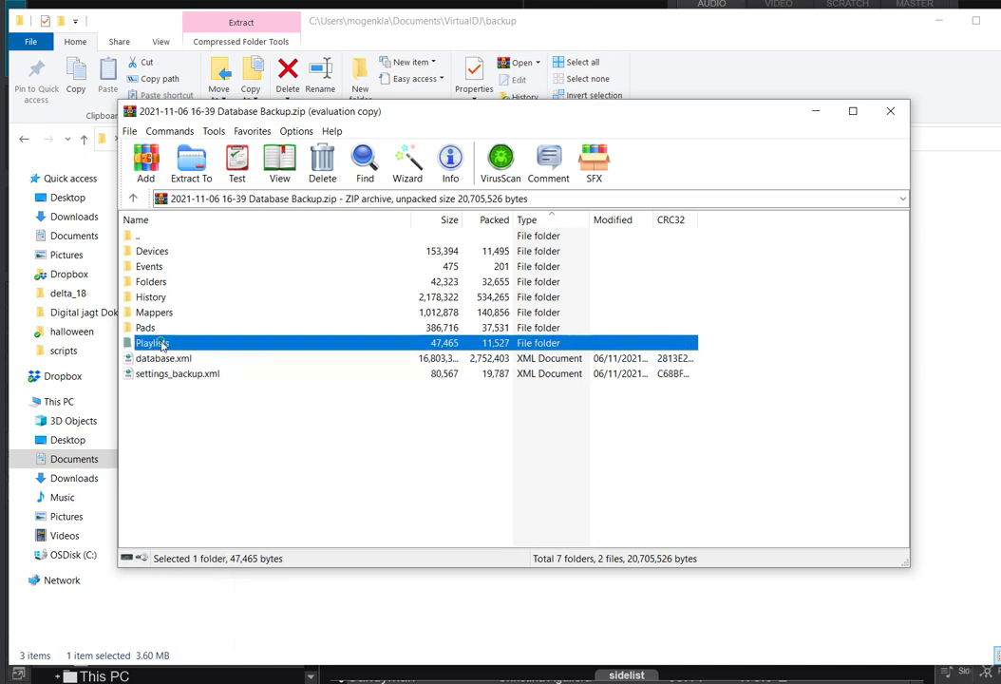
pyautogui.click(147, 329)
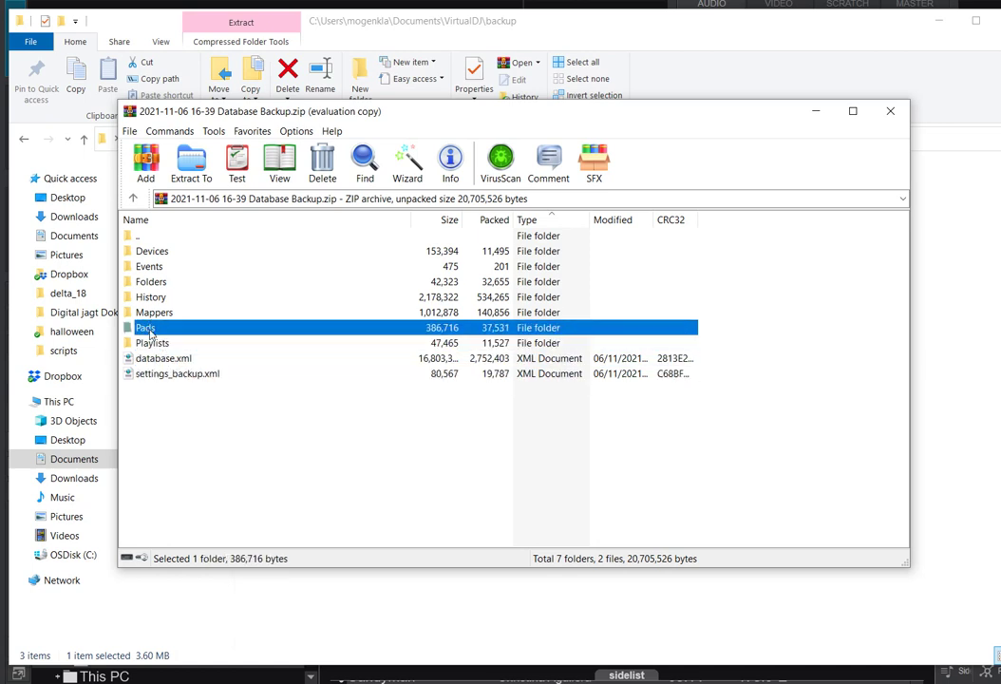
pyautogui.click(160, 313)
pyautogui.click(181, 300)
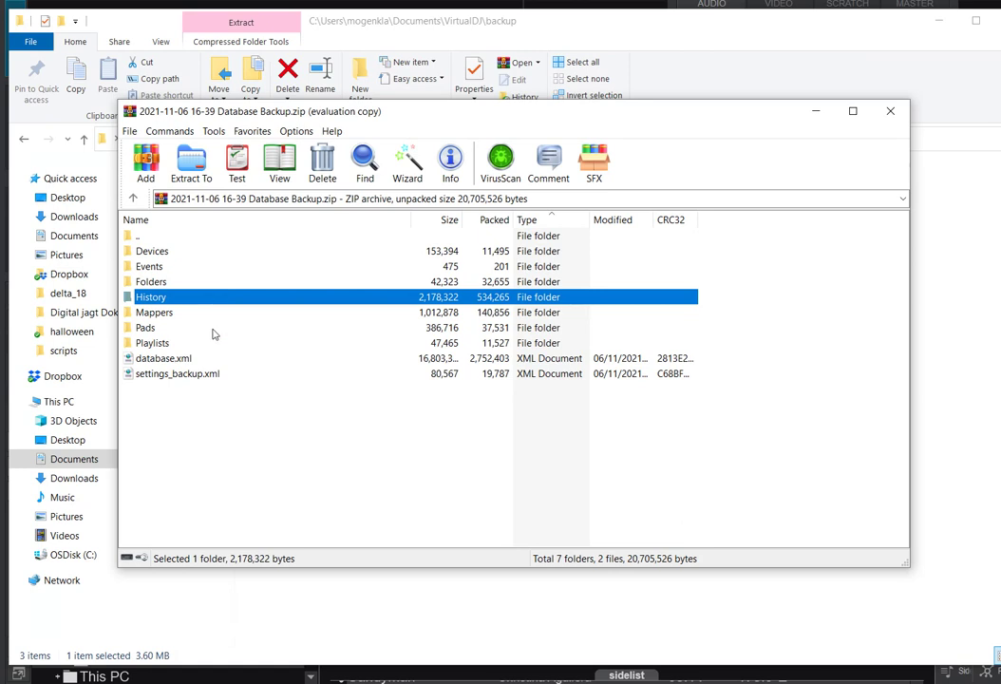
pyautogui.click(197, 360)
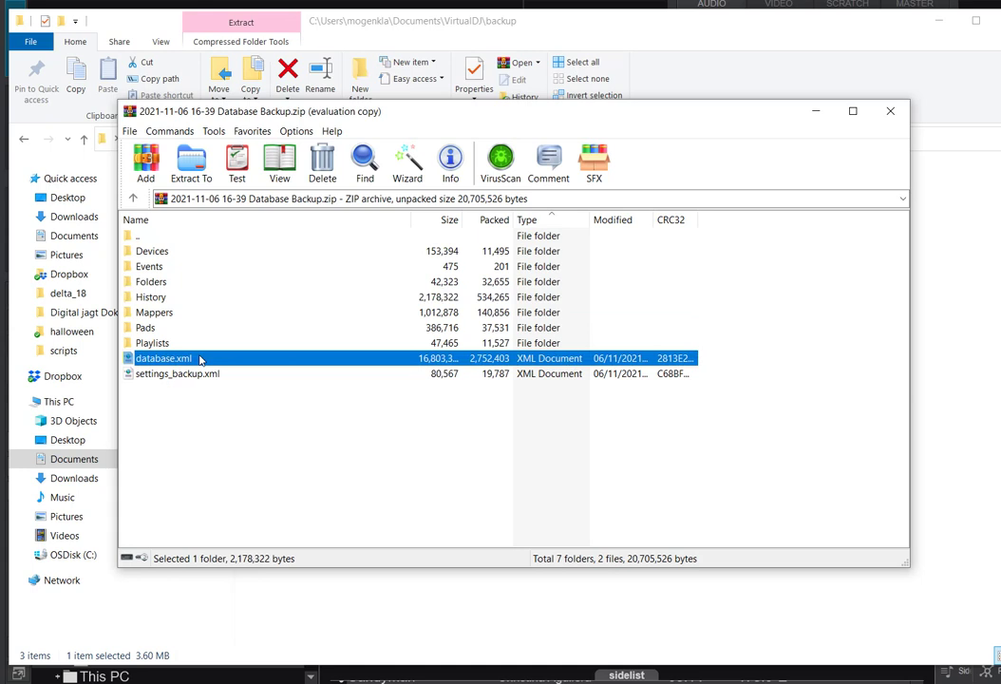
pyautogui.click(269, 377)
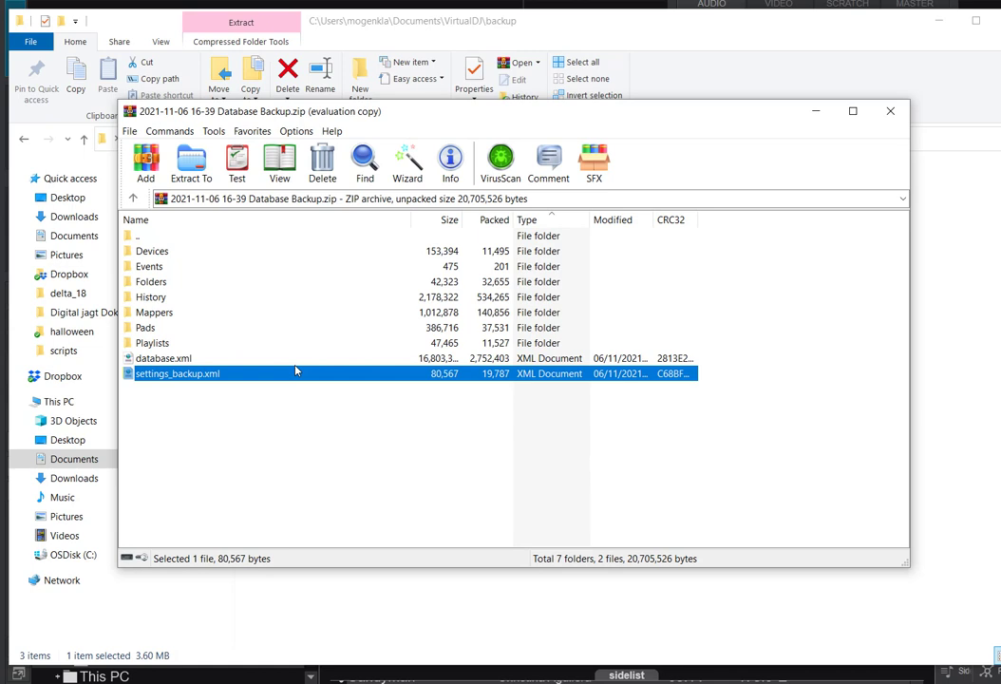
pyautogui.click(891, 112)
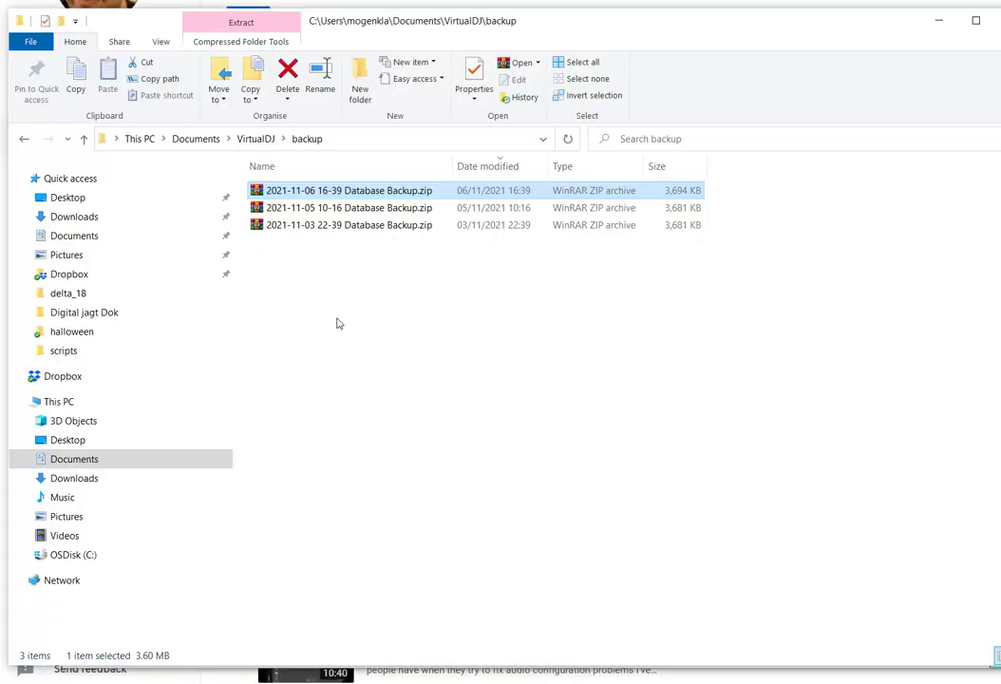
pyautogui.click(338, 324)
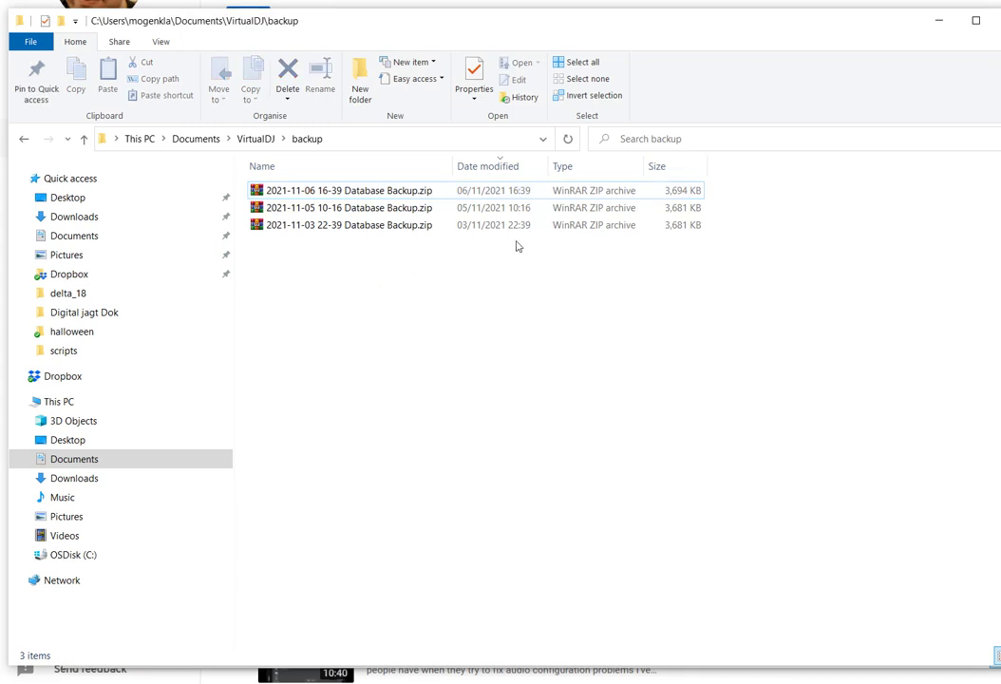
pyautogui.click(447, 197)
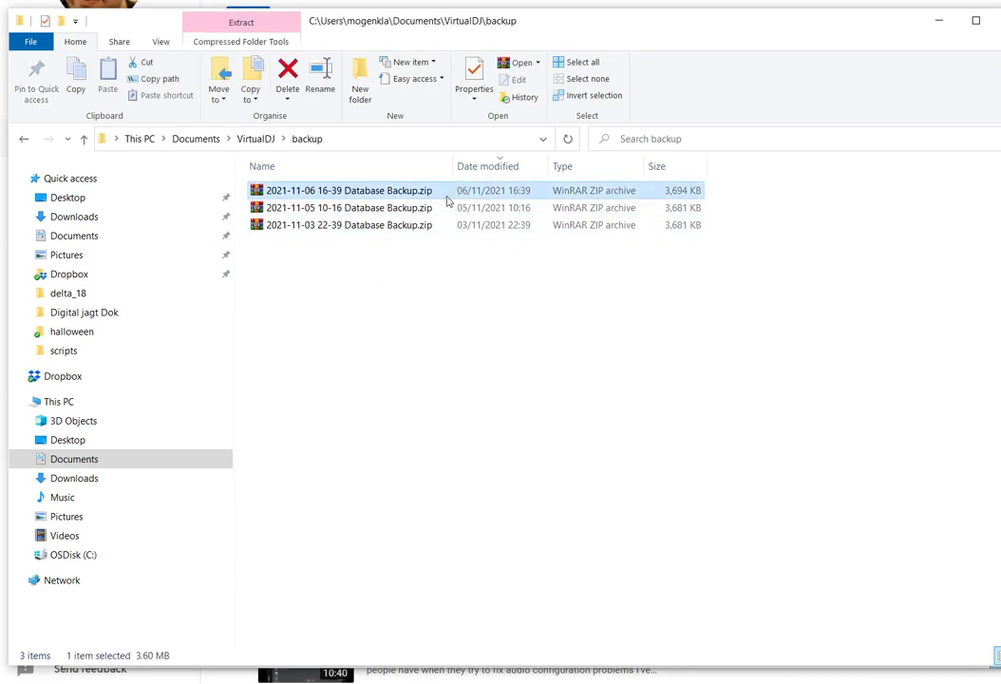
pyautogui.press('Delete')
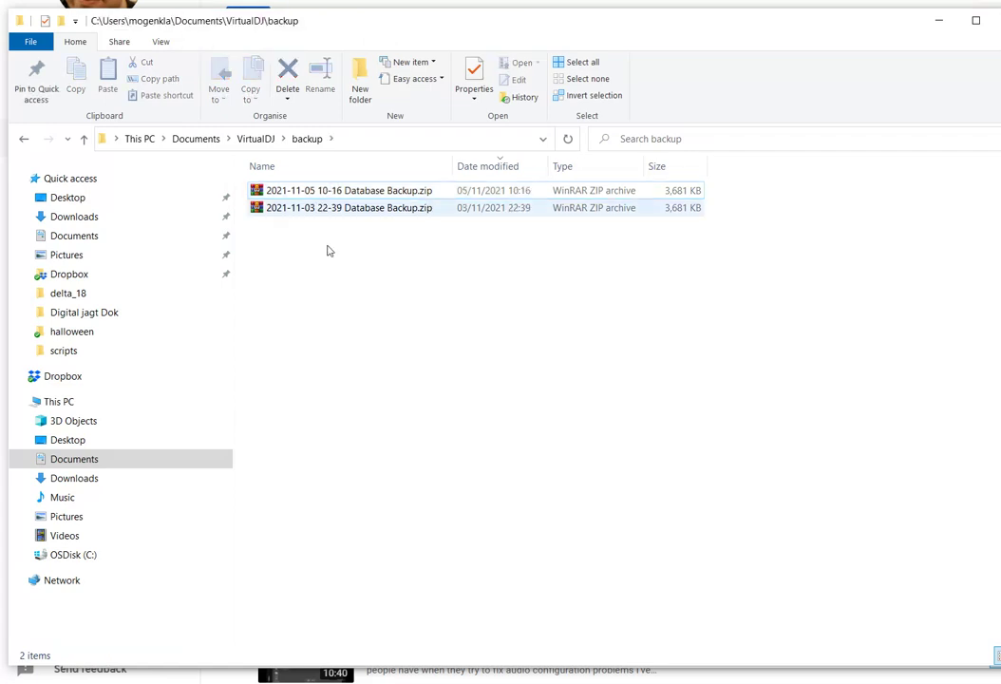
# Launch VirtualDJ 2021 from Start search and return to the backup folder window.
pyautogui.press('super')
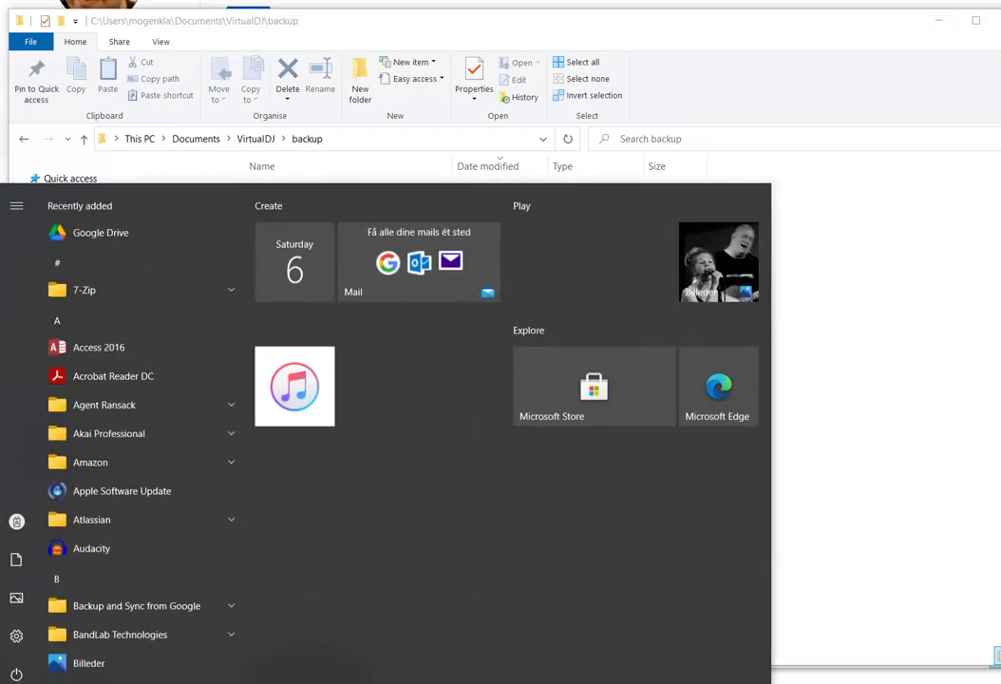
pyautogui.write('vir')
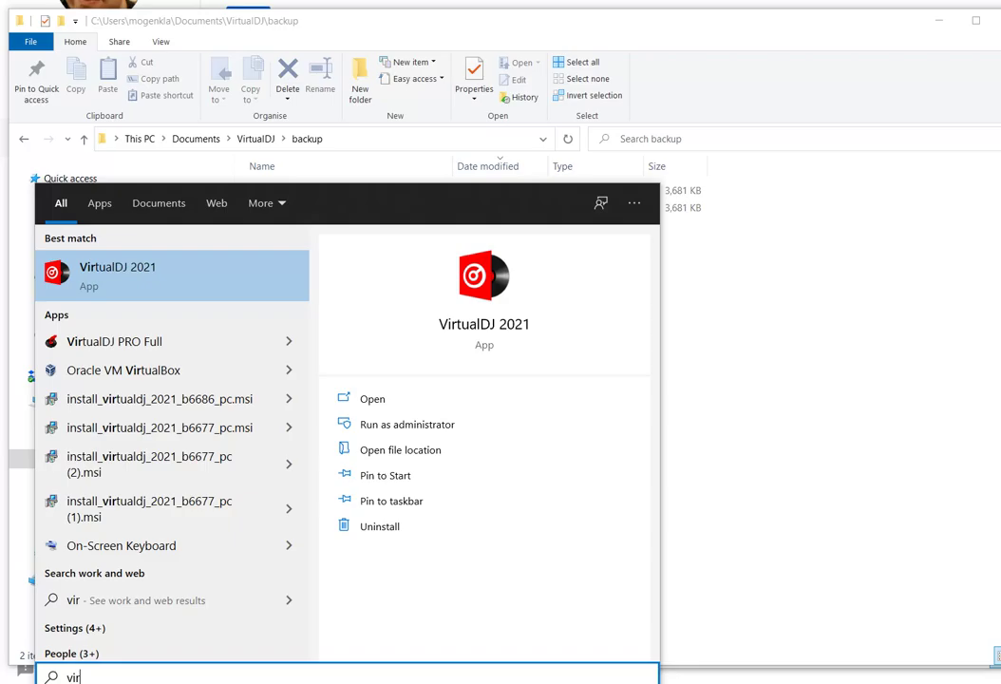
pyautogui.press('Return')
pyautogui.hotkey('alt', 'Tab')
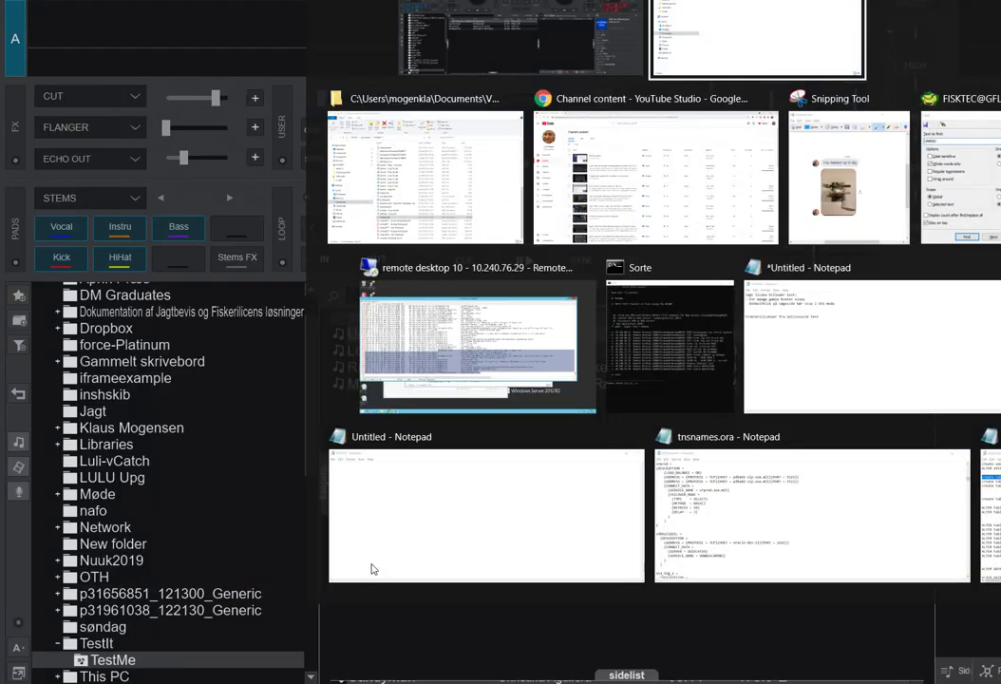
pyautogui.hotkey('alt', 'Tab')
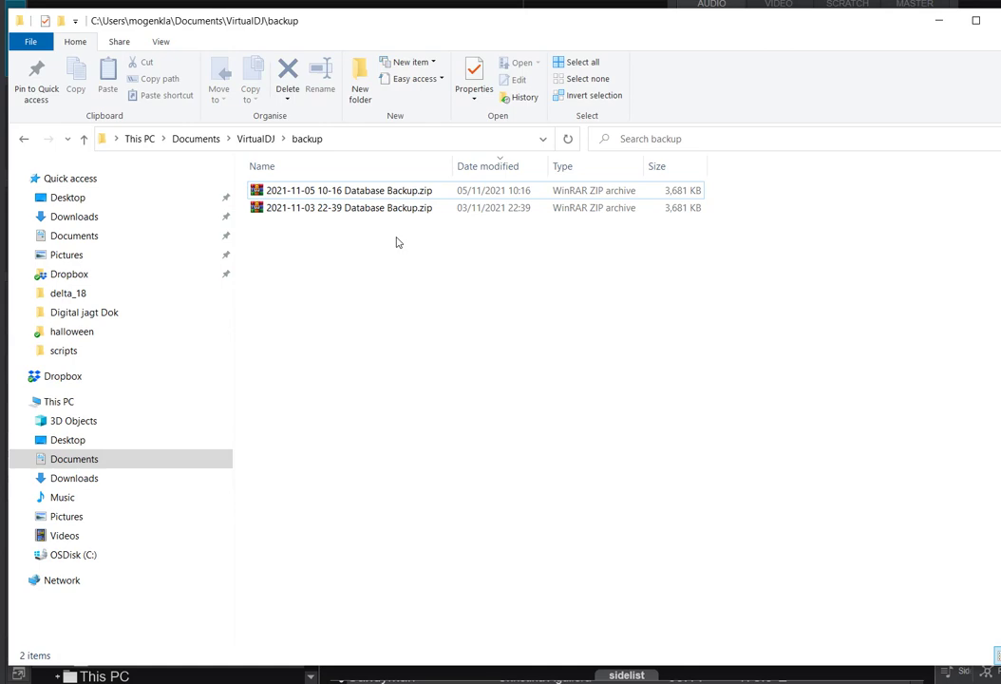
# From the VirtualDJ folder, open settings.xml with Edit with Notepad++ and inspect its settings.
pyautogui.hotkey('alt', 'Tab')
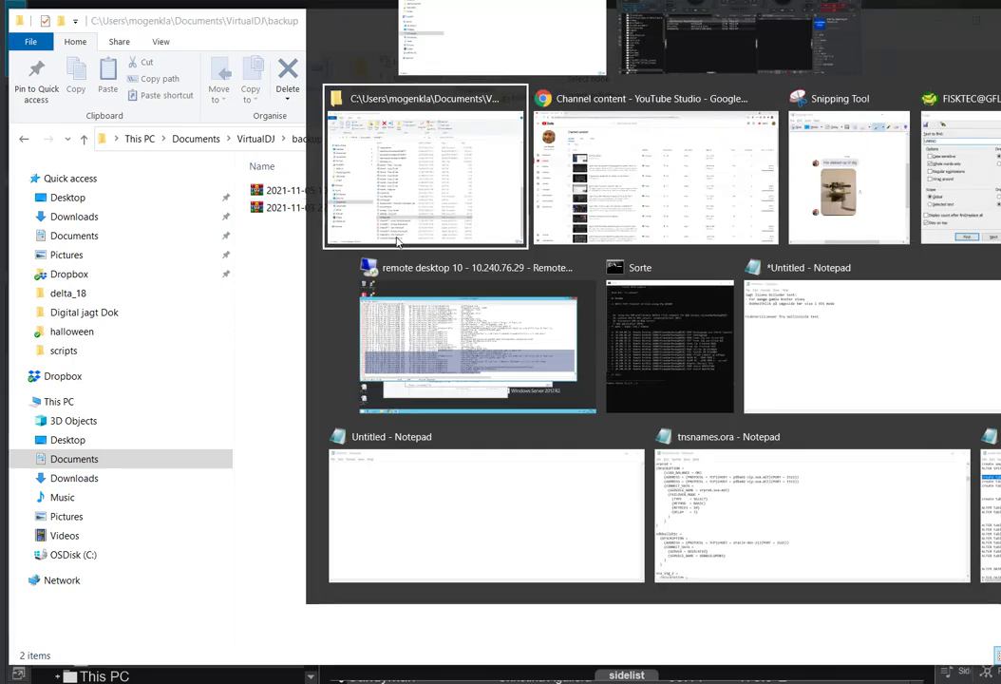
pyautogui.click(398, 242)
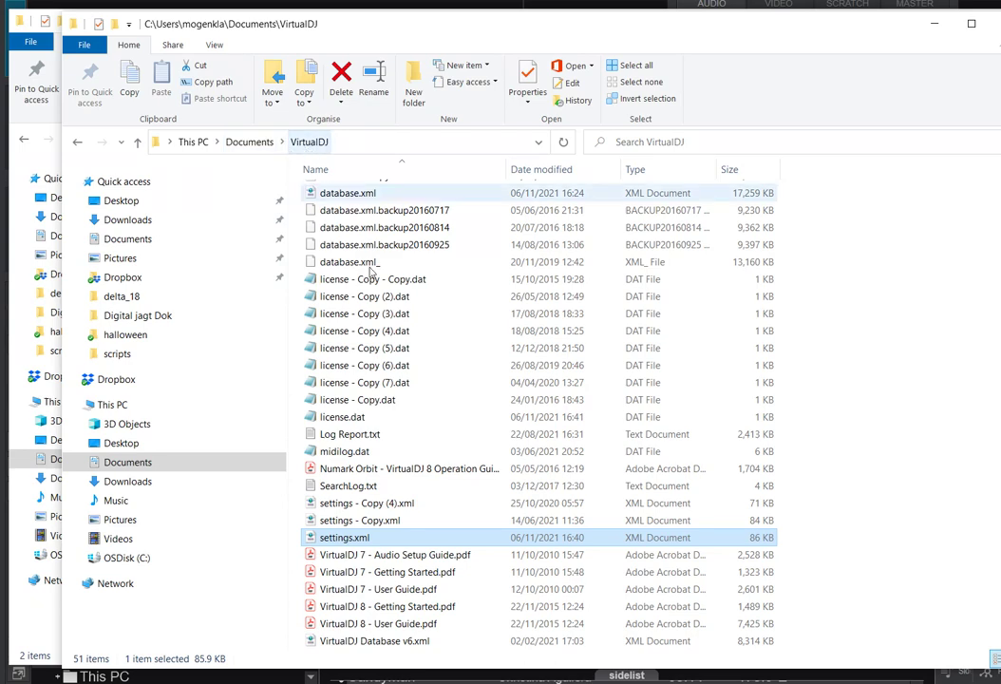
pyautogui.rightClick(367, 542)
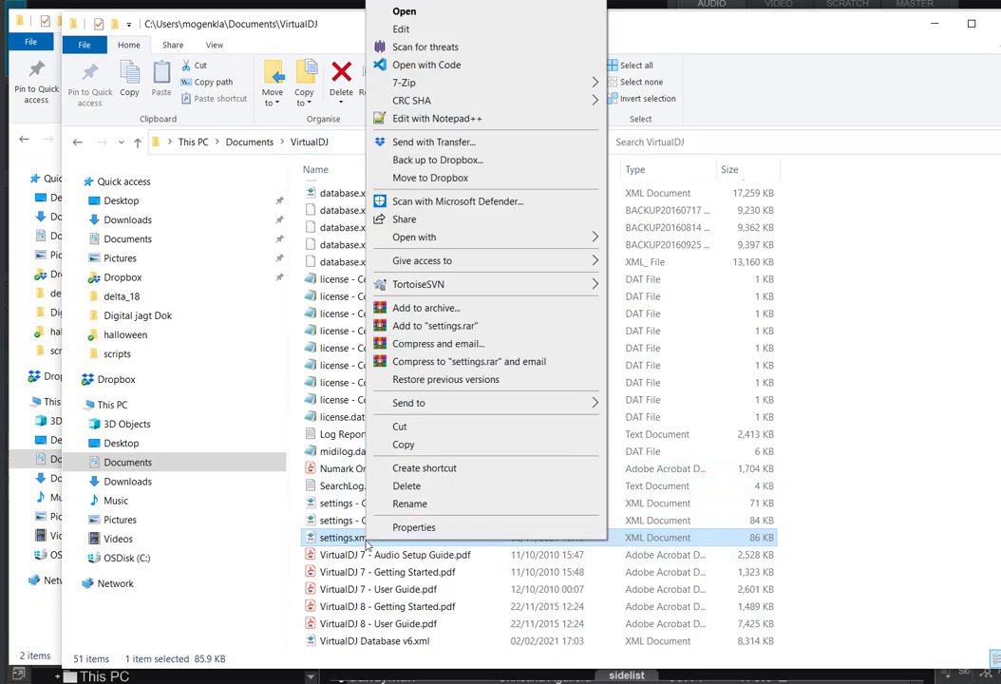
pyautogui.click(456, 118)
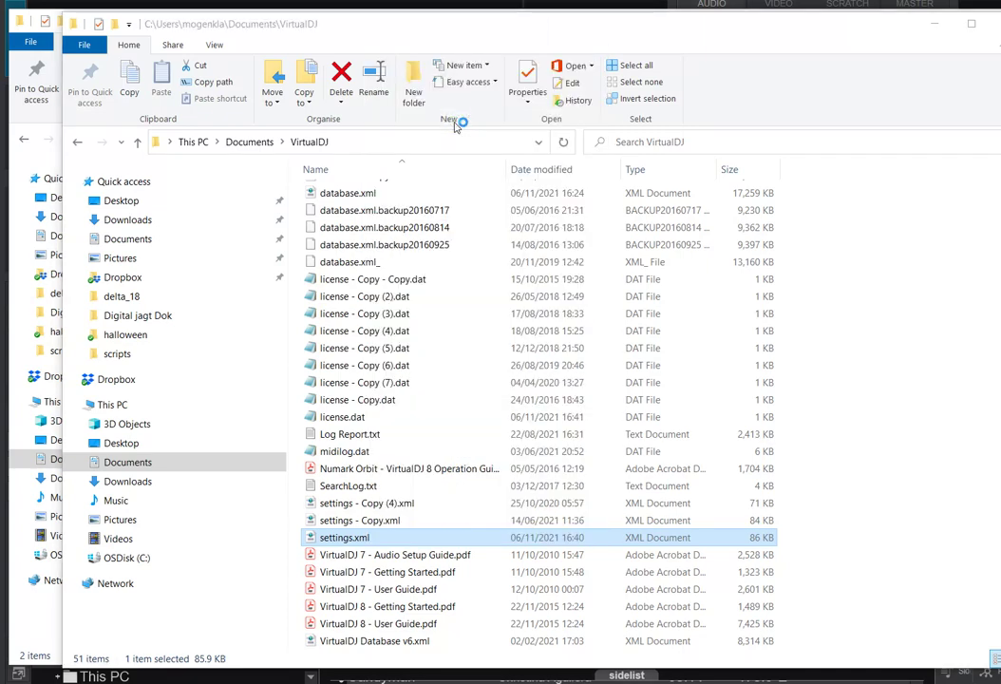
pyautogui.click(403, 248)
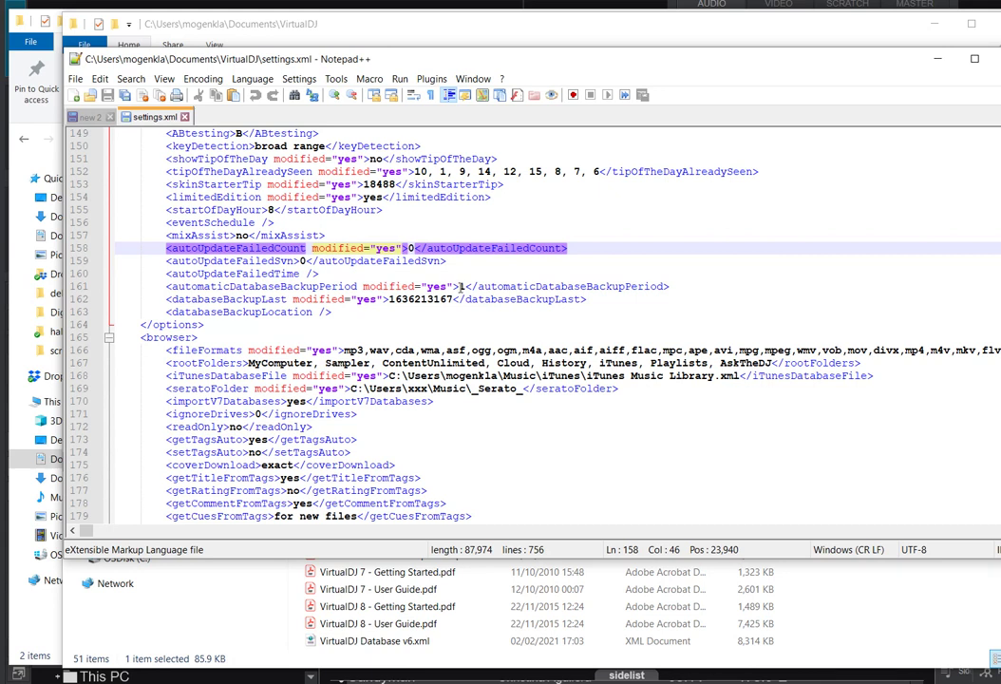
pyautogui.click(464, 286)
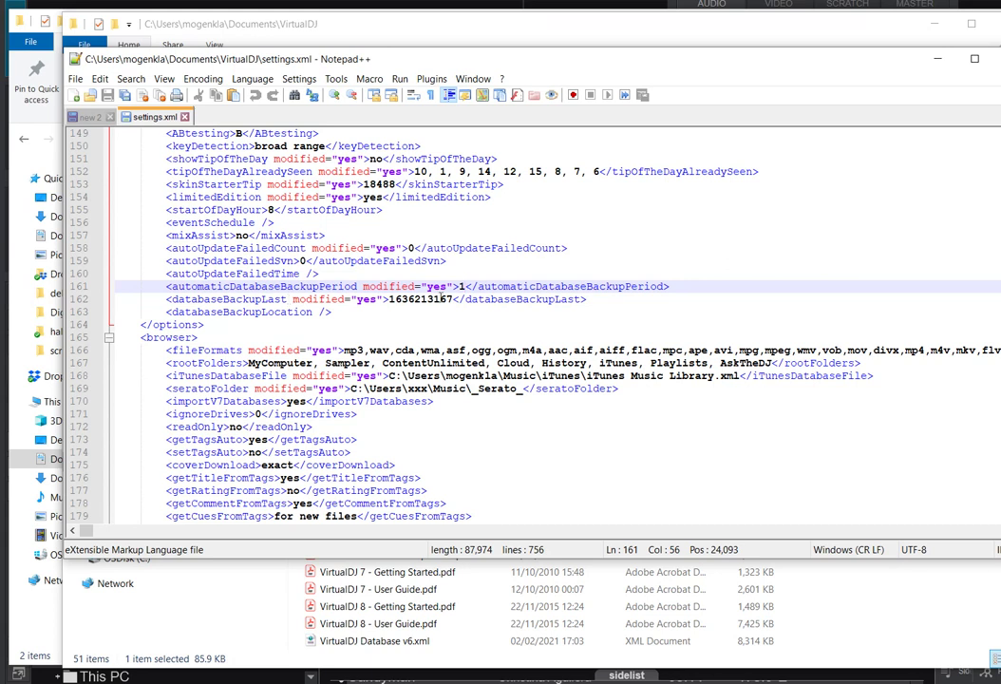
pyautogui.click(414, 299)
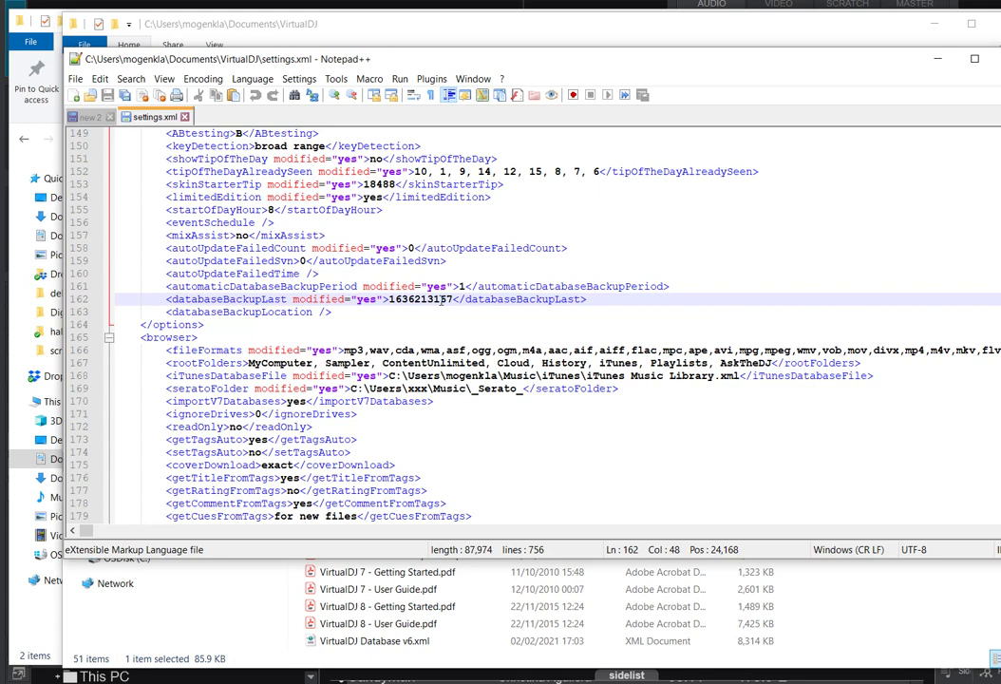
# Cut the databaseBackupLast timestamp down to 1, save settings.xml, and bring File Explorer forward.
pyautogui.press('Left')
pyautogui.press('Left')
pyautogui.press('Left')
pyautogui.hotkey('shift', 'Right')
pyautogui.hotkey('shift', 'Right')
pyautogui.hotkey('shift', 'Right')
pyautogui.hotkey('shift', 'Right')
pyautogui.hotkey('shift', 'Right')
pyautogui.hotkey('shift', 'Right')
pyautogui.hotkey('shift', 'Right')
pyautogui.hotkey('shift', 'Right')
pyautogui.hotkey('shift', 'Right')
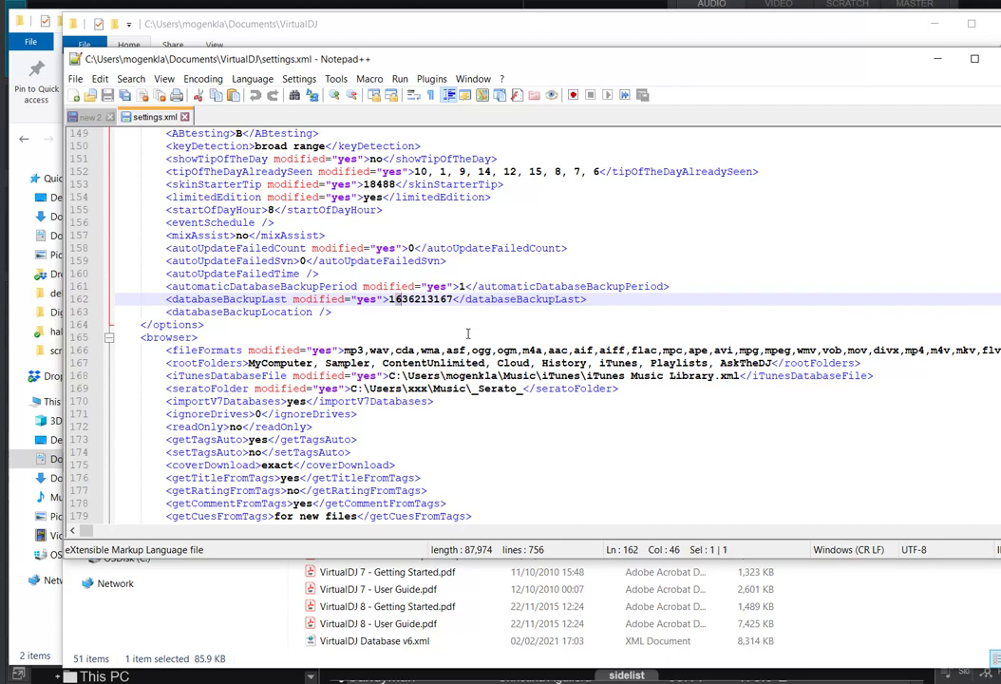
pyautogui.press('Delete')
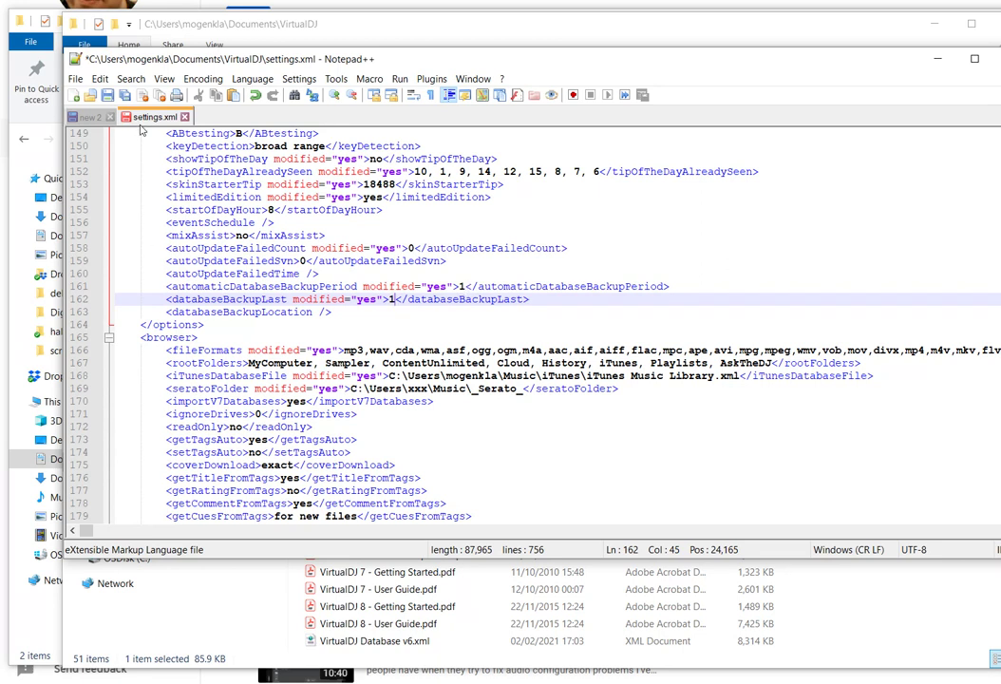
pyautogui.hotkey('ctrl', 's')
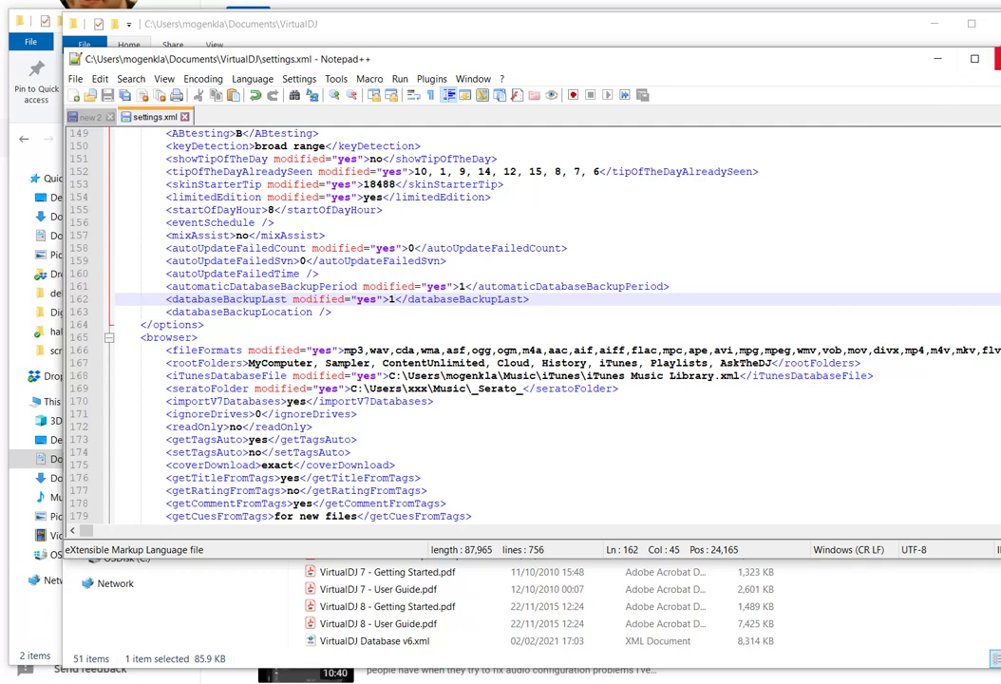
pyautogui.click(803, 45)
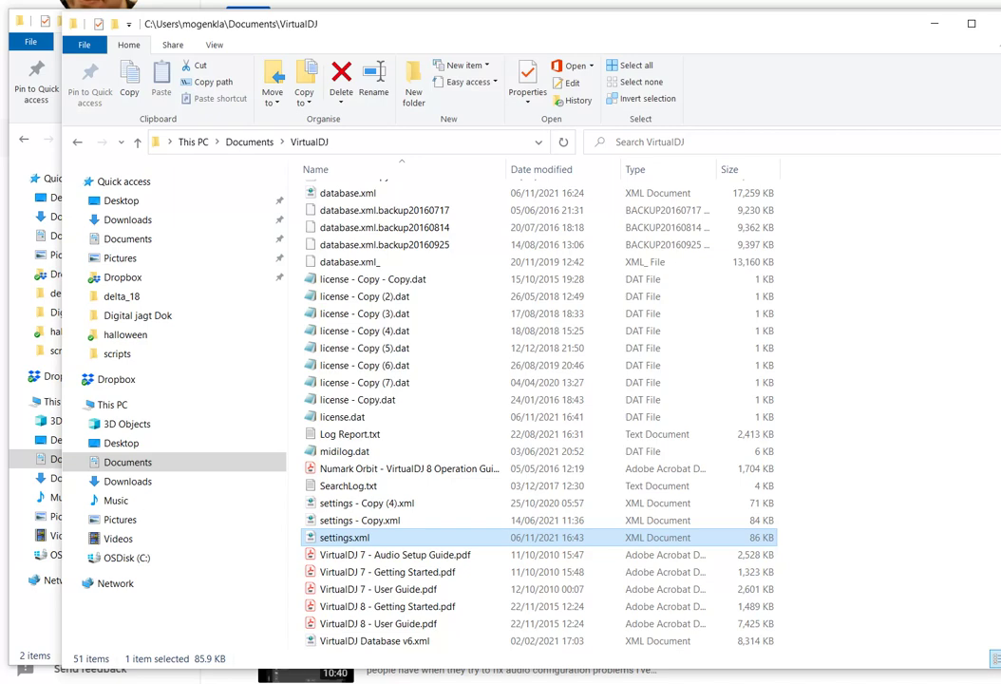
# Launch VirtualDJ 2021 again from Start search and switch back to File Explorer.
pyautogui.press('super')
pyautogui.write('virtu')
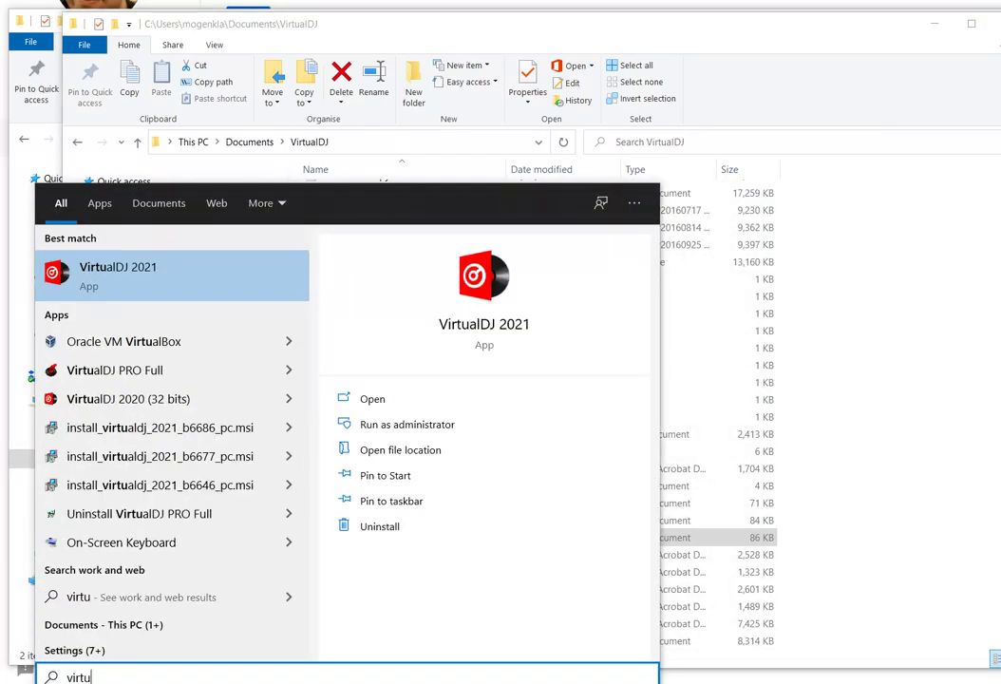
pyautogui.press('Return')
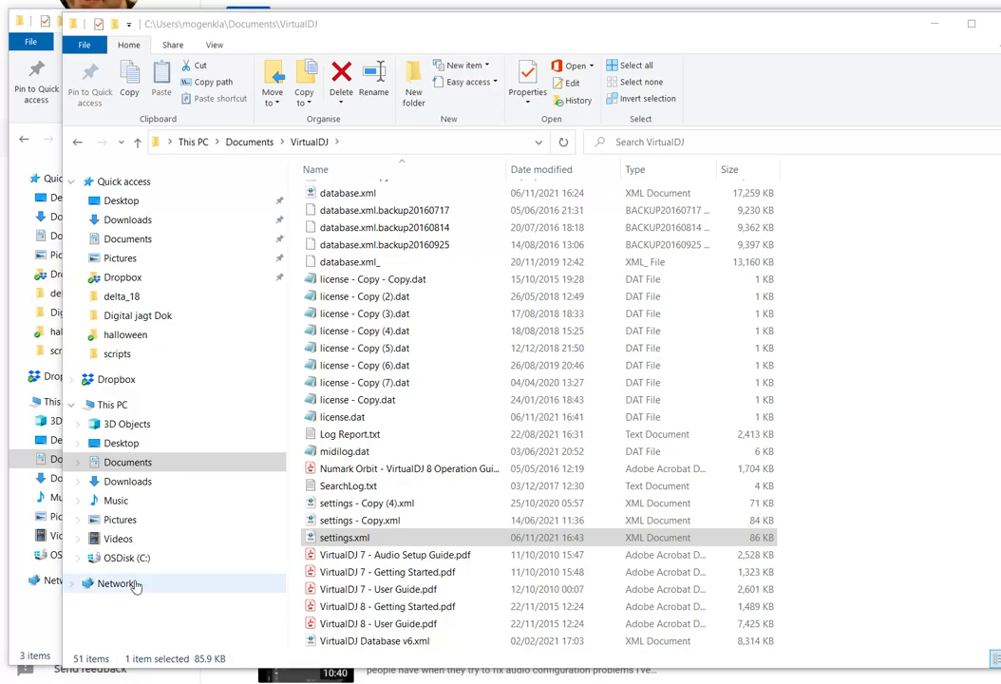
pyautogui.hotkey('alt', 'Tab')
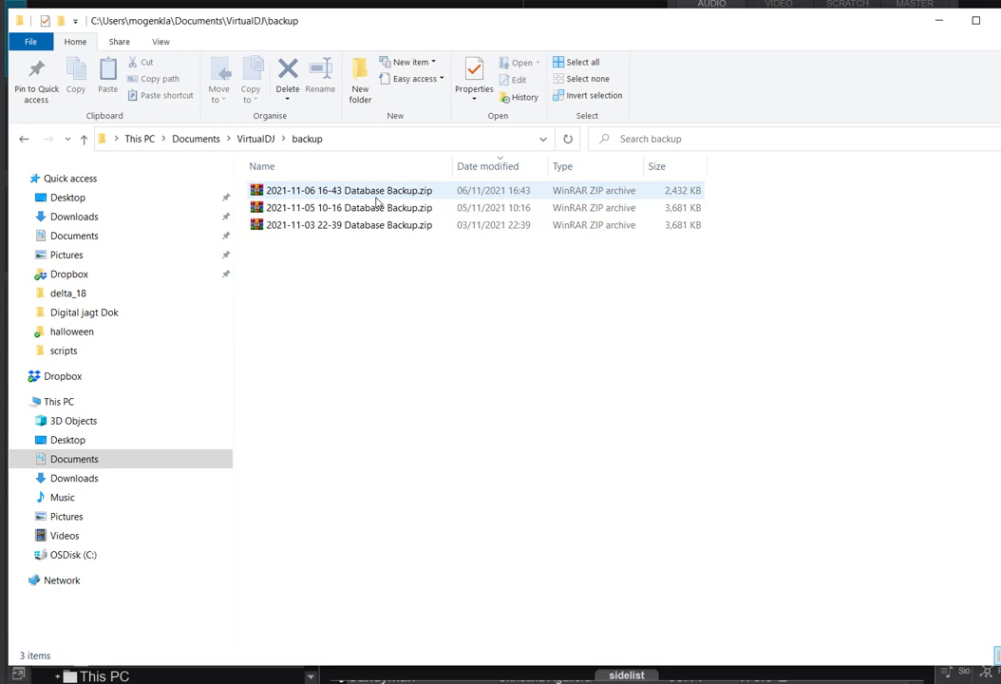
pyautogui.click(311, 193)
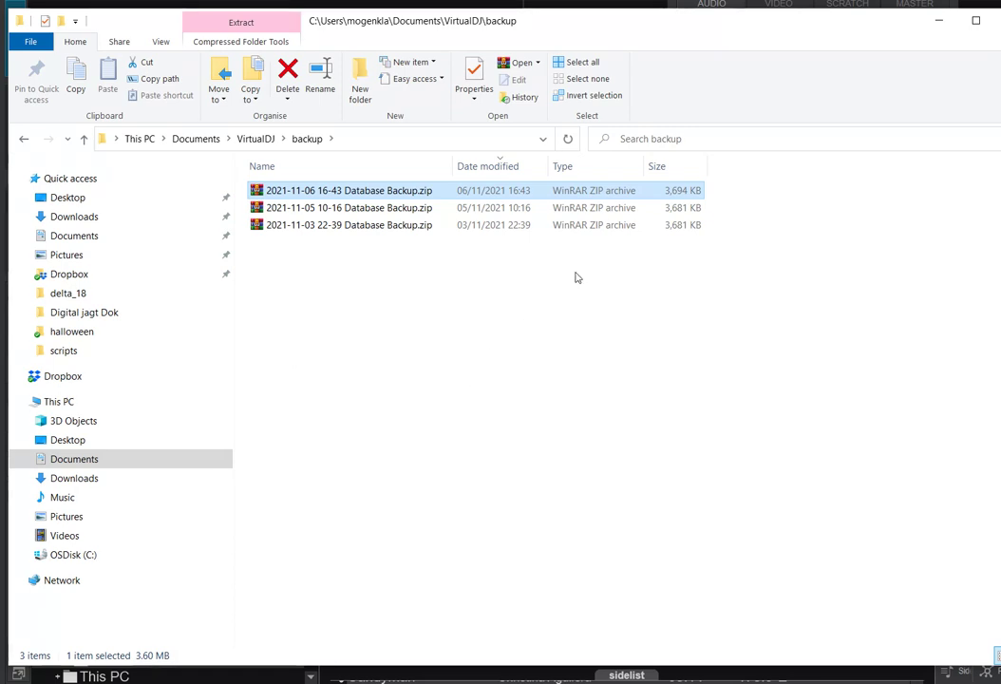
pyautogui.rightClick(650, 225)
pyautogui.click(601, 309)
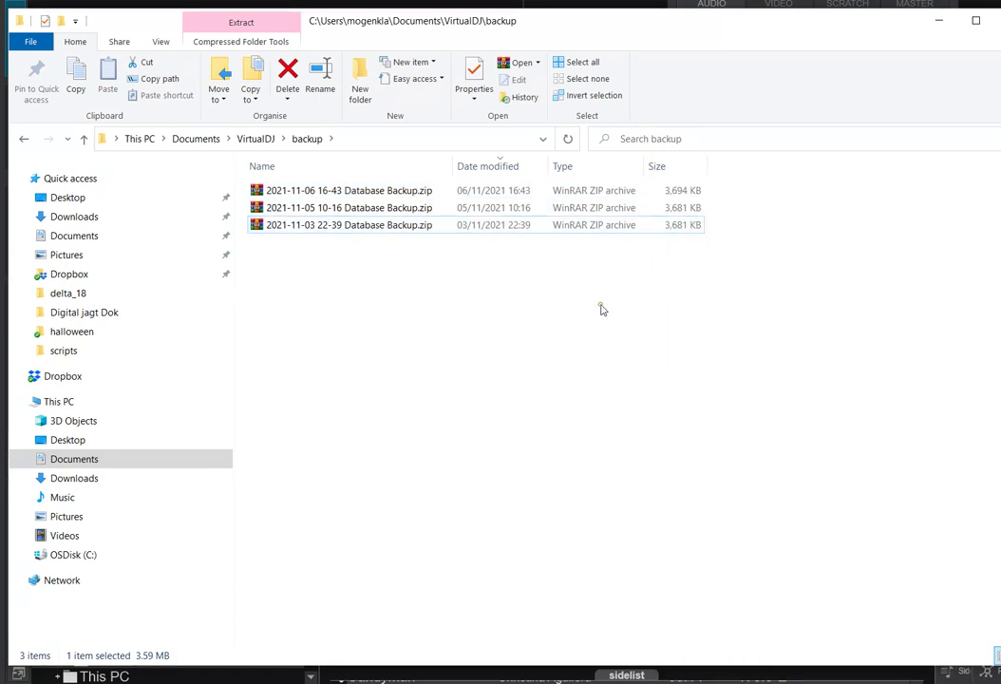
pyautogui.click(676, 246)
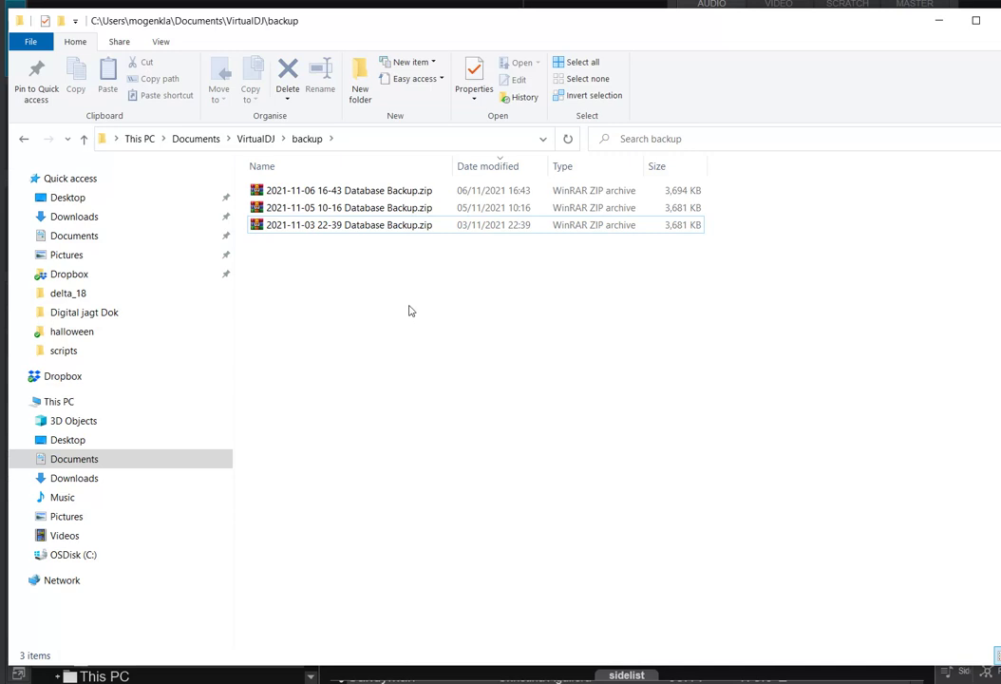